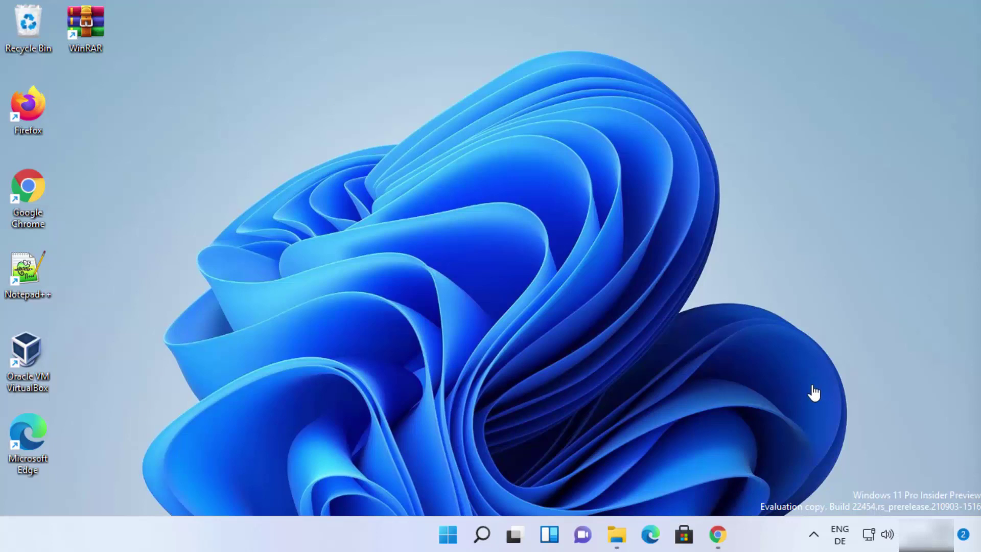
- Switch to Chrome, open the 7-Zip website from the search results, and download the 64-bit x64 installer of 7-Zip 19.00 for Windows
left_click(718, 534)
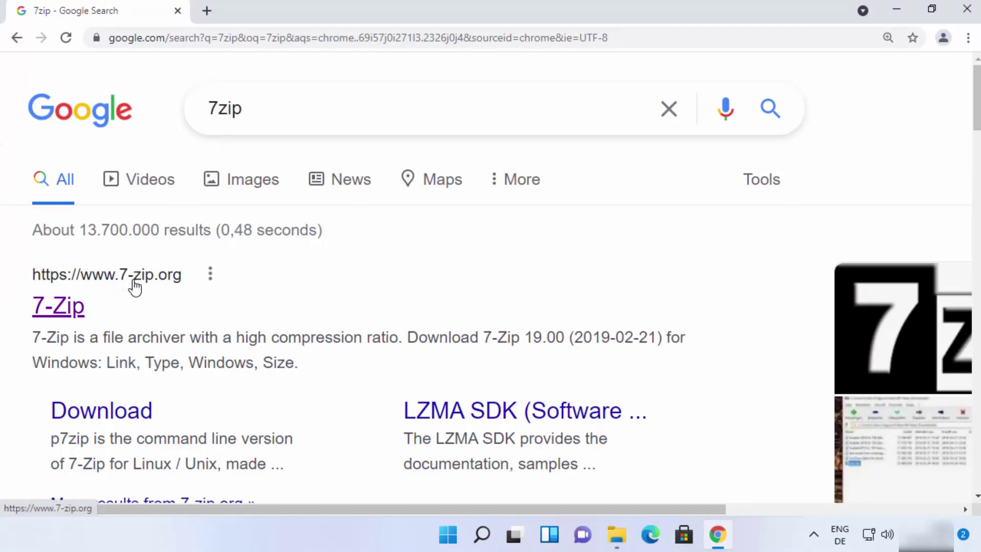
left_click(75, 311)
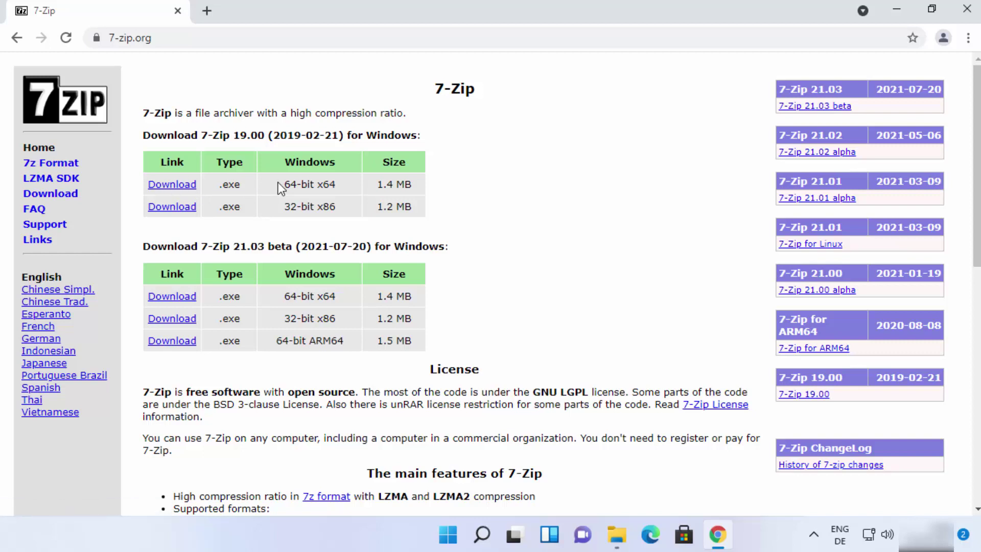
left_click_drag(283, 184, 335, 183)
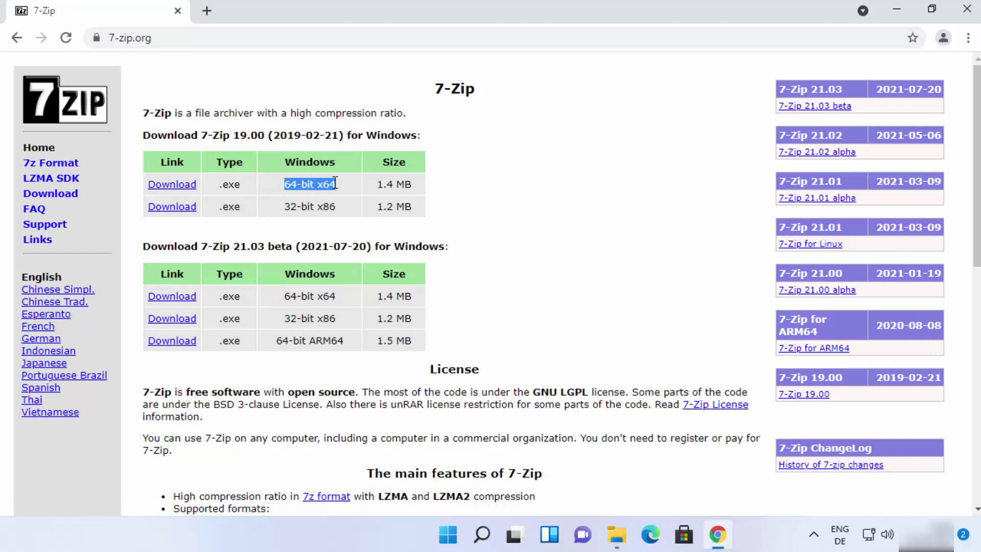
left_click(172, 187)
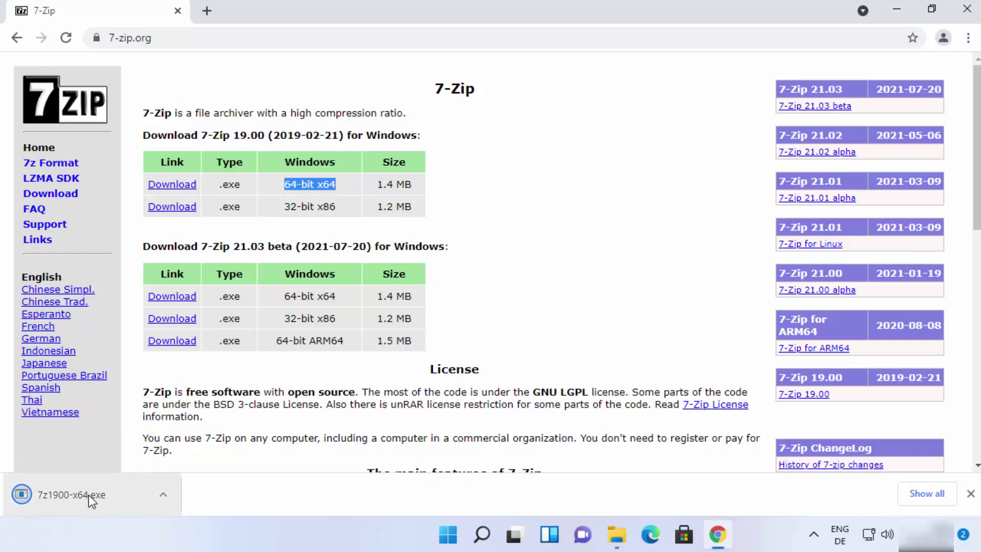
- Run the downloaded 7z1900-x64.exe with administrator permission, install 7-Zip into C:\Program Files\7-Zip\, and close the setup
left_click(88, 495)
left_click(898, 11)
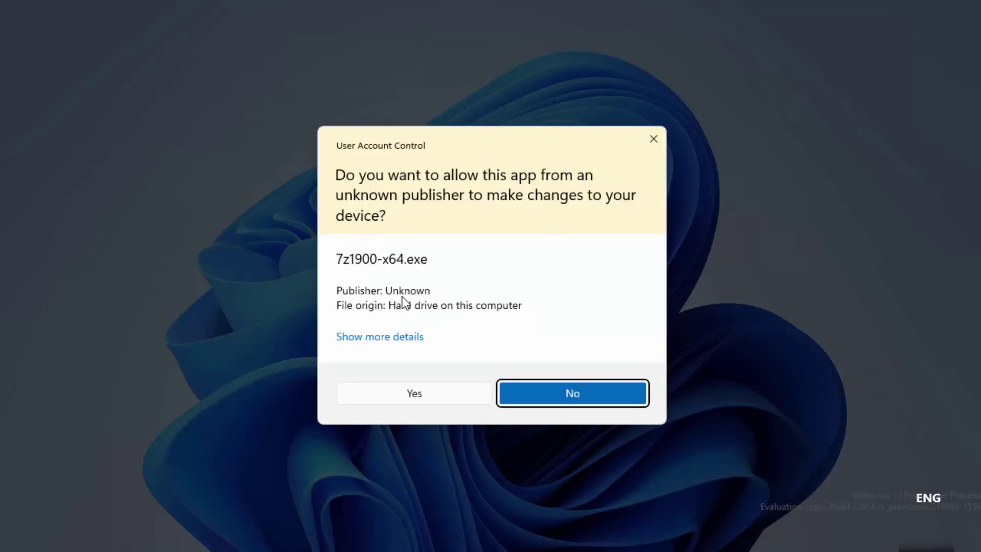
left_click(399, 391)
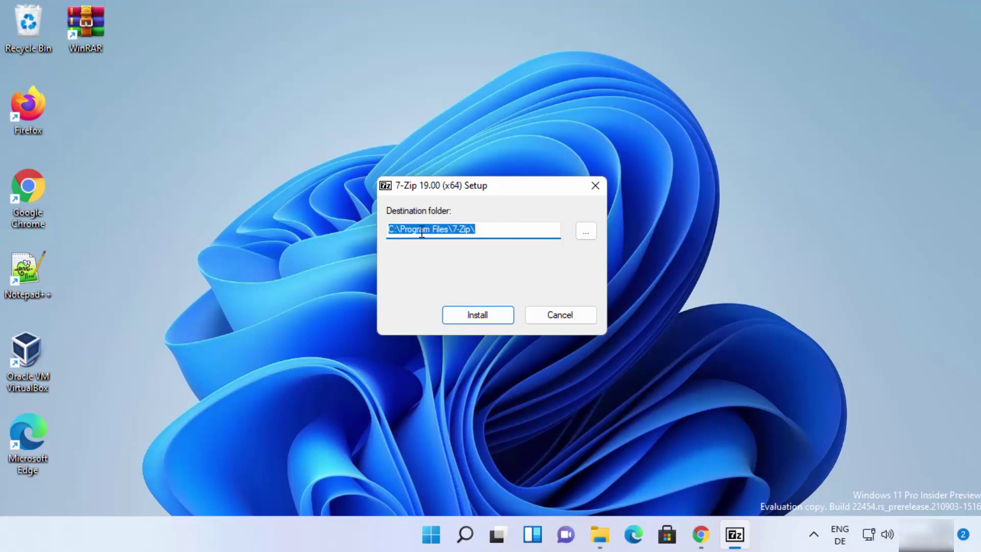
left_click(484, 233)
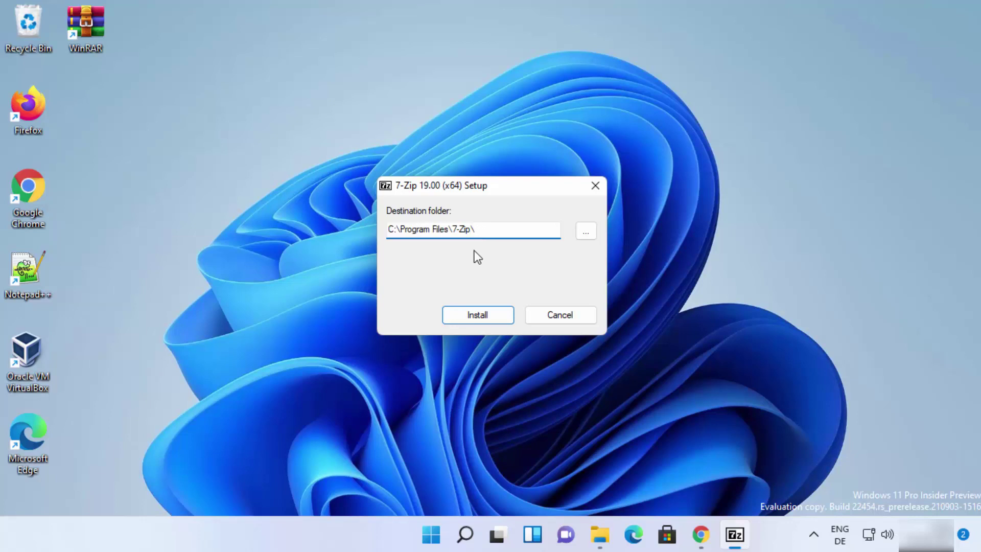
left_click(477, 315)
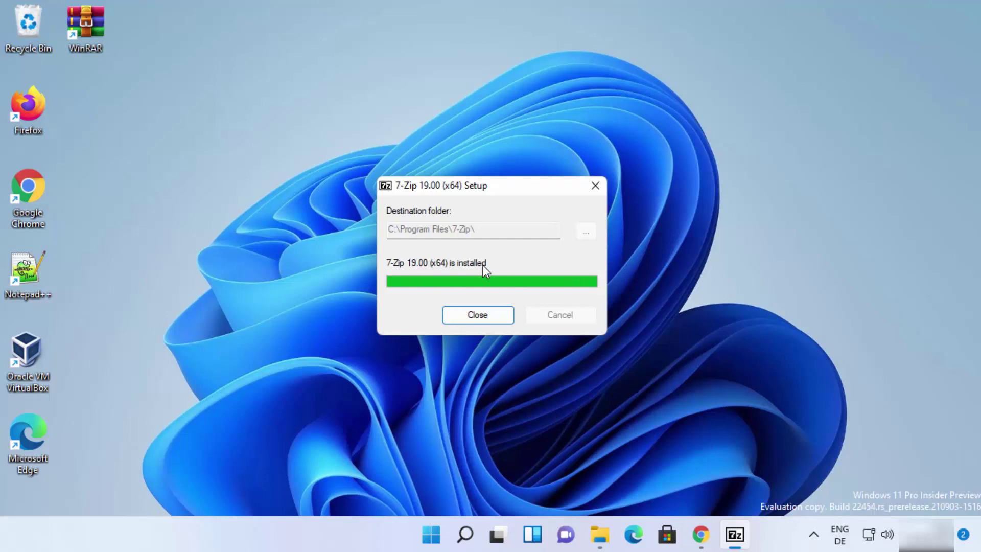
left_click(486, 314)
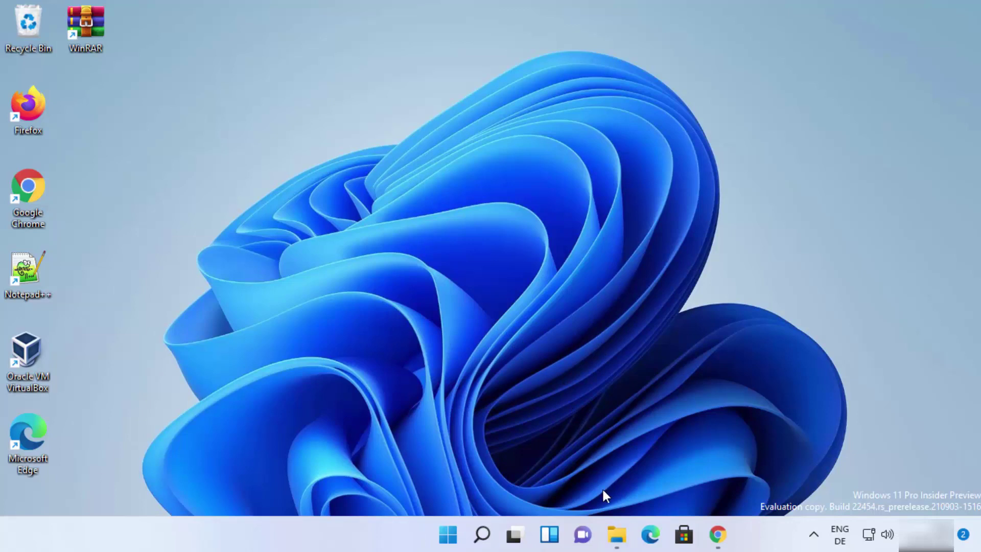
- Switch to File Explorer, look at the contents of the data folder, and return to Documents
left_click(617, 534)
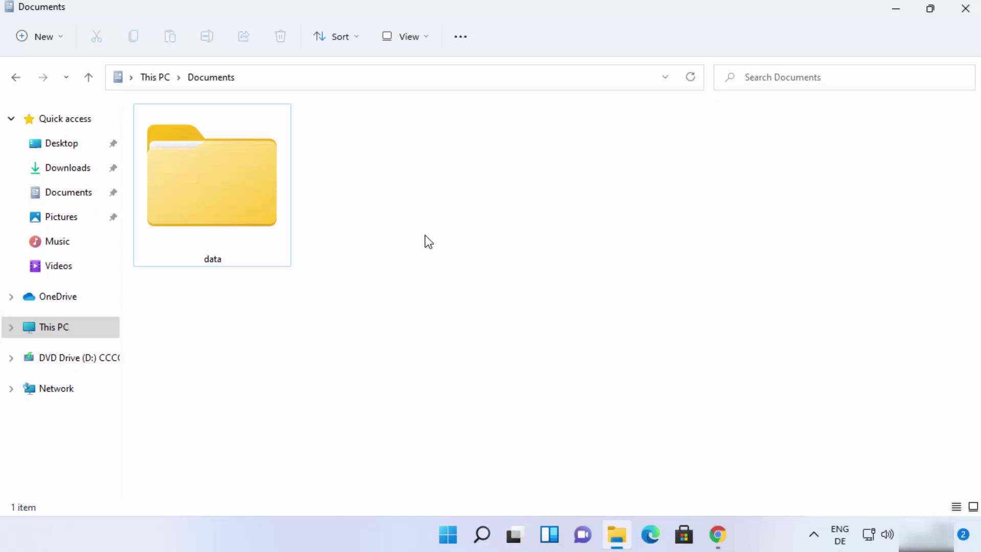
double_click(219, 199)
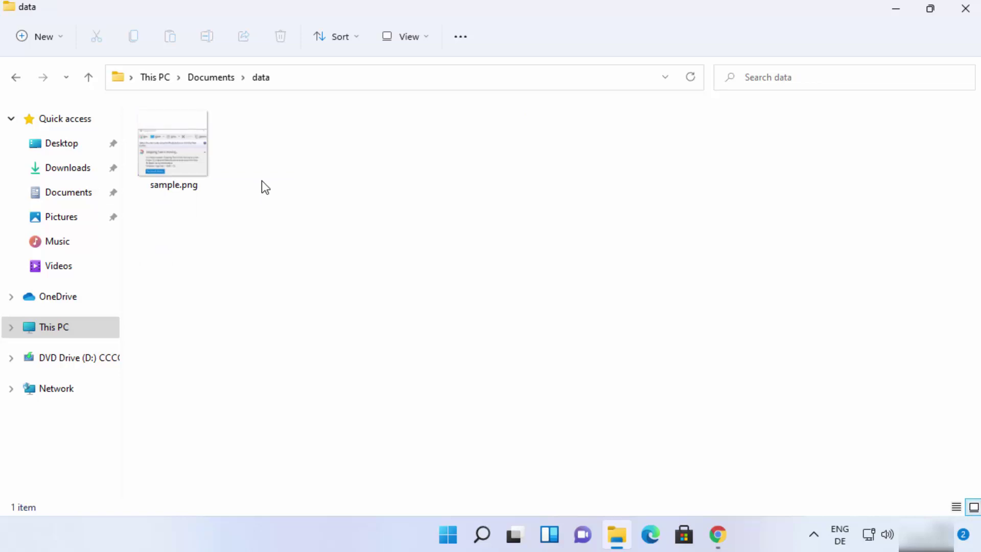
left_click(212, 79)
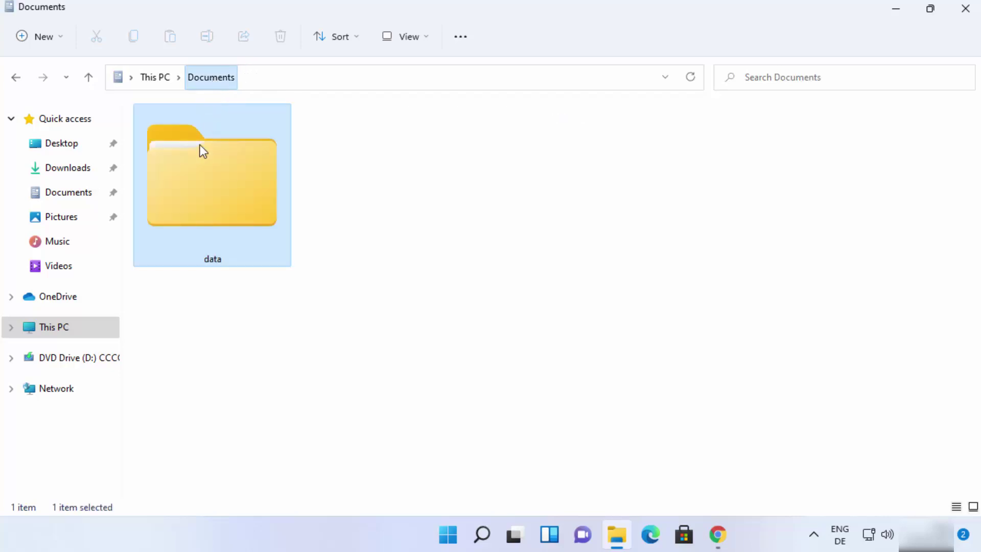
- Compress the data folder in Documents to data.zip with 7-Zip and delete the original folder
mouse_move(239, 199)
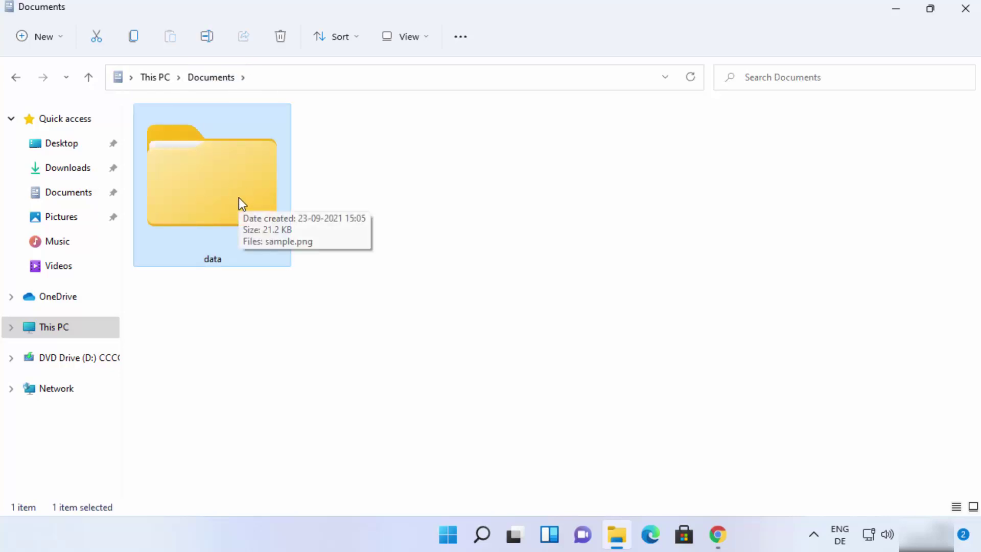
right_click(241, 188)
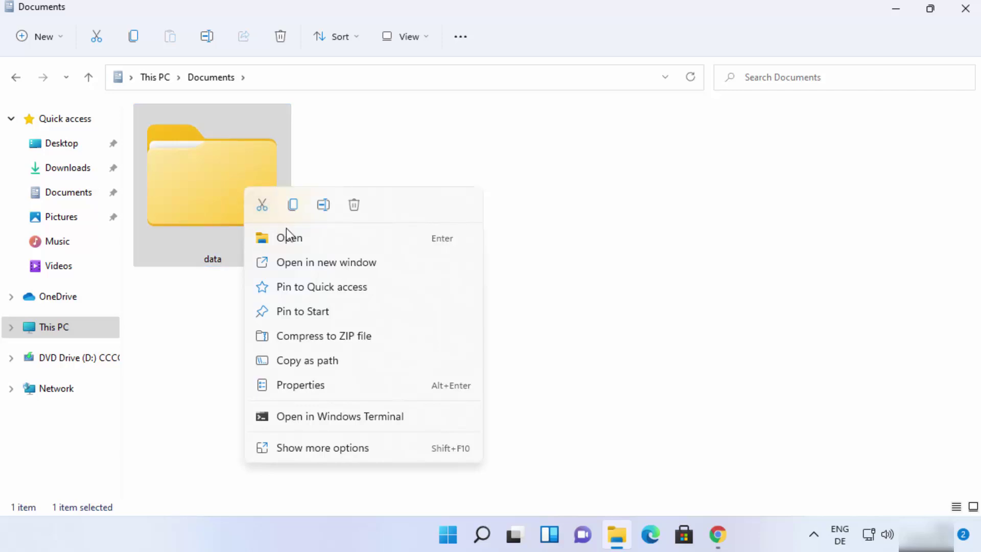
left_click(306, 449)
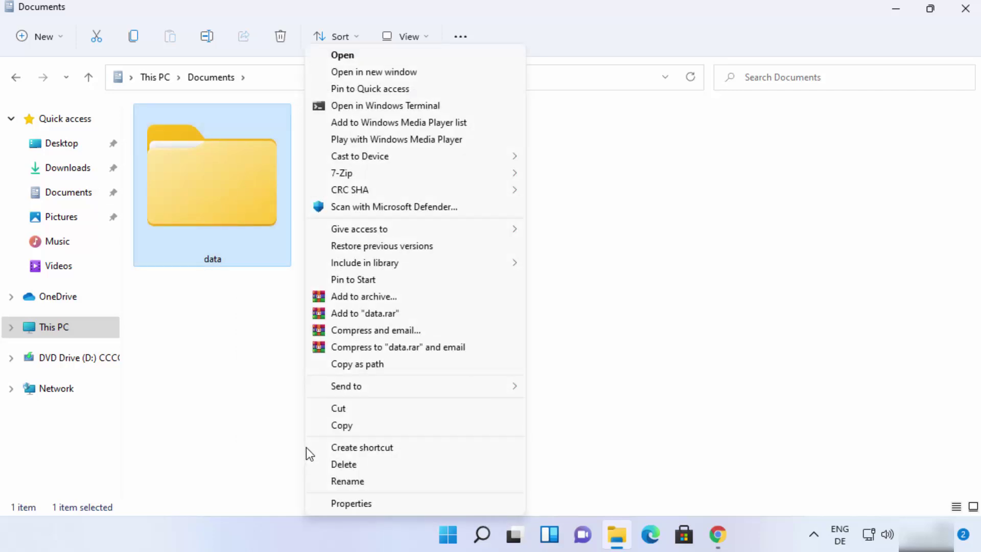
mouse_move(363, 169)
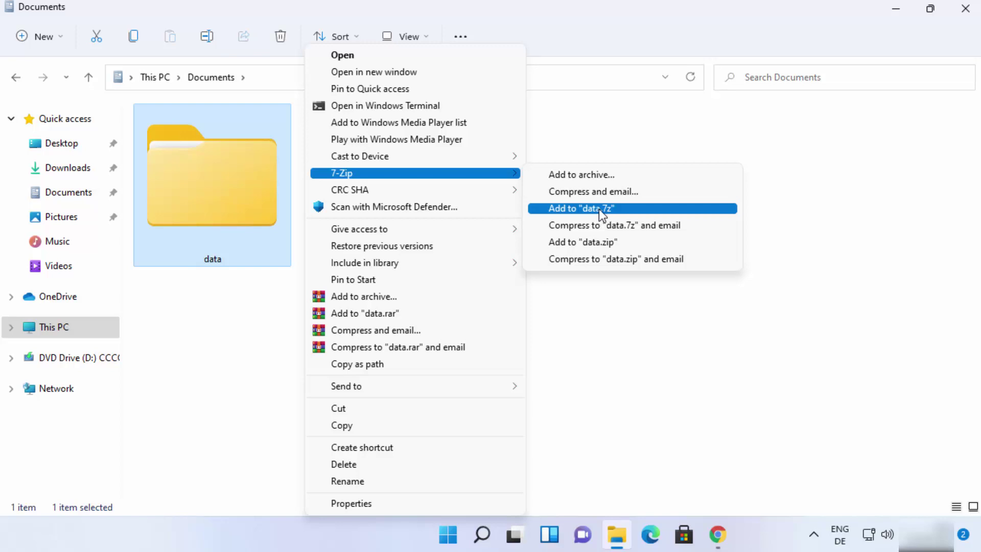
left_click(593, 243)
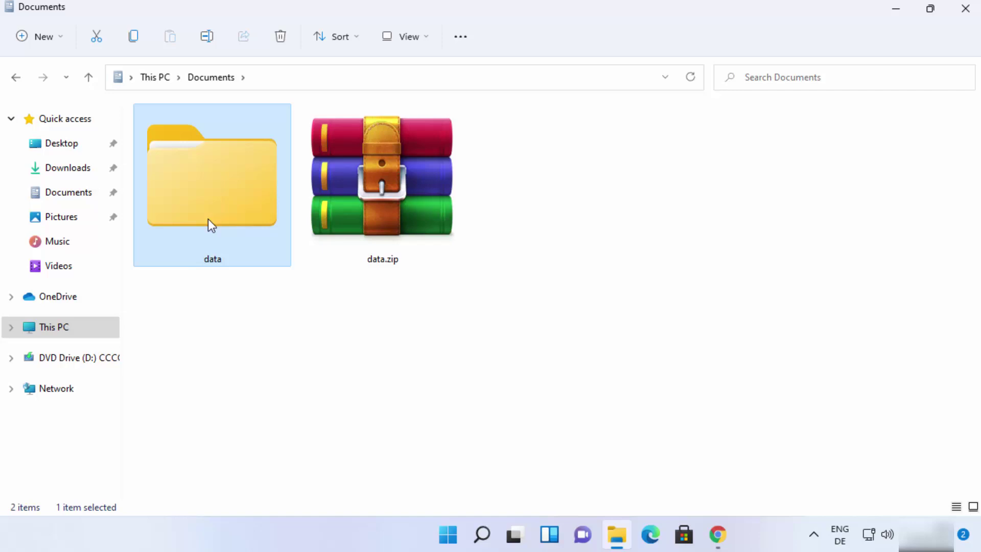
key("Delete")
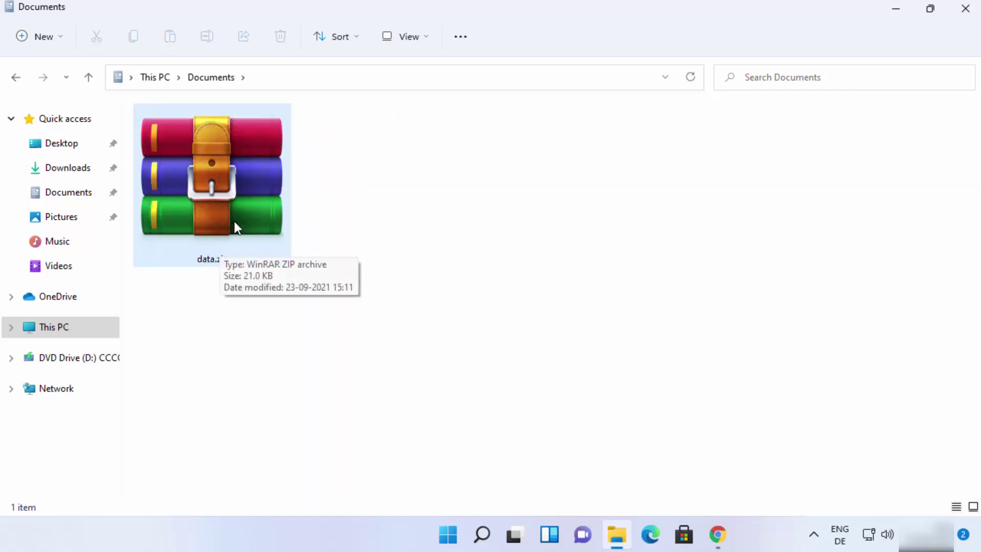
- Extract data.zip directly into the Documents folder with 7-Zip's Extract Here command
right_click(243, 180)
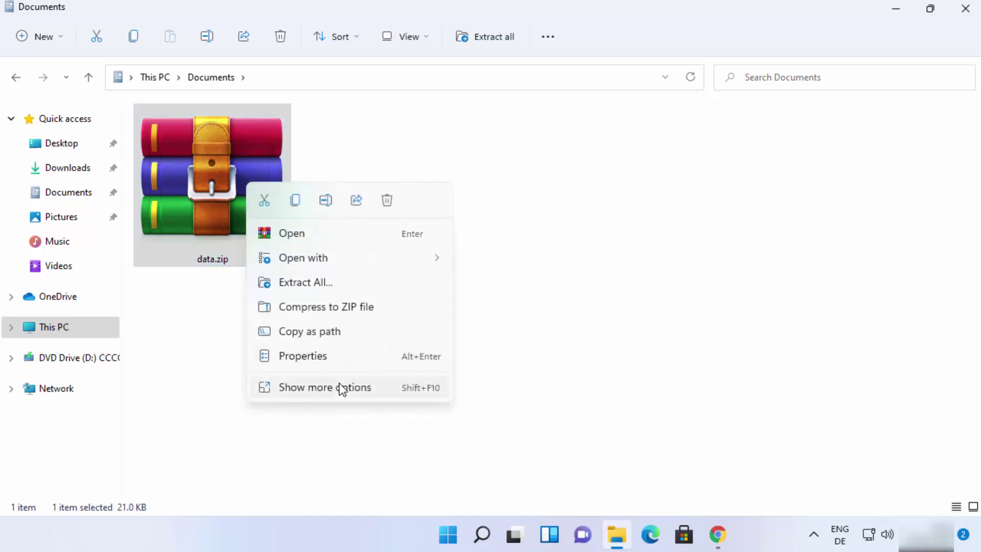
left_click(339, 389)
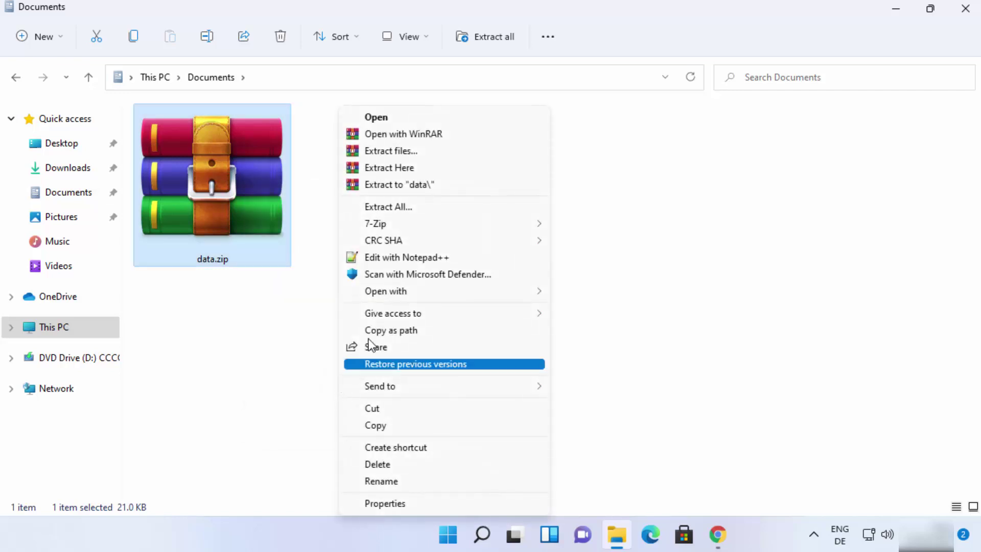
mouse_move(409, 232)
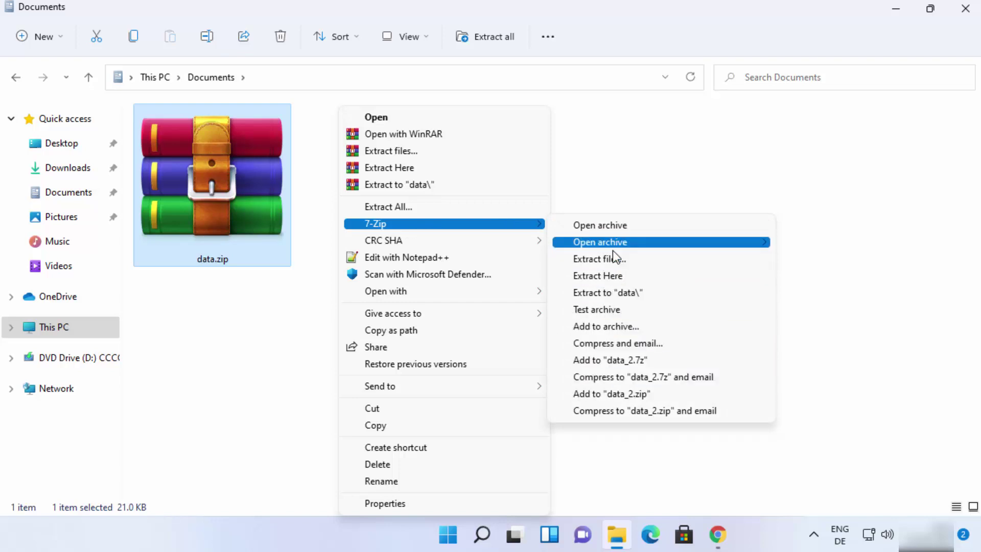
left_click(597, 276)
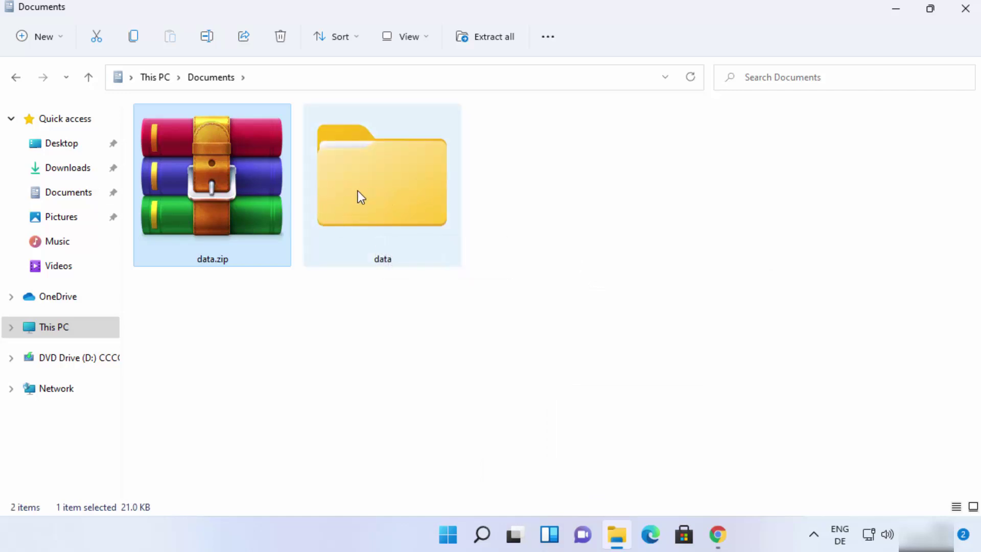
- Delete the extracted data folder from Documents, keeping the data.zip archive
mouse_move(378, 228)
left_click(398, 216)
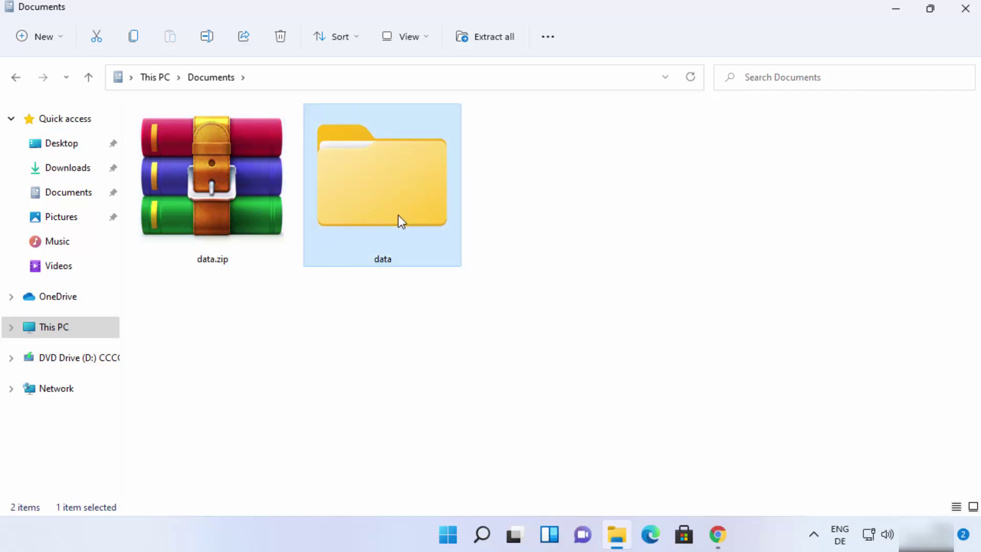
key("Delete")
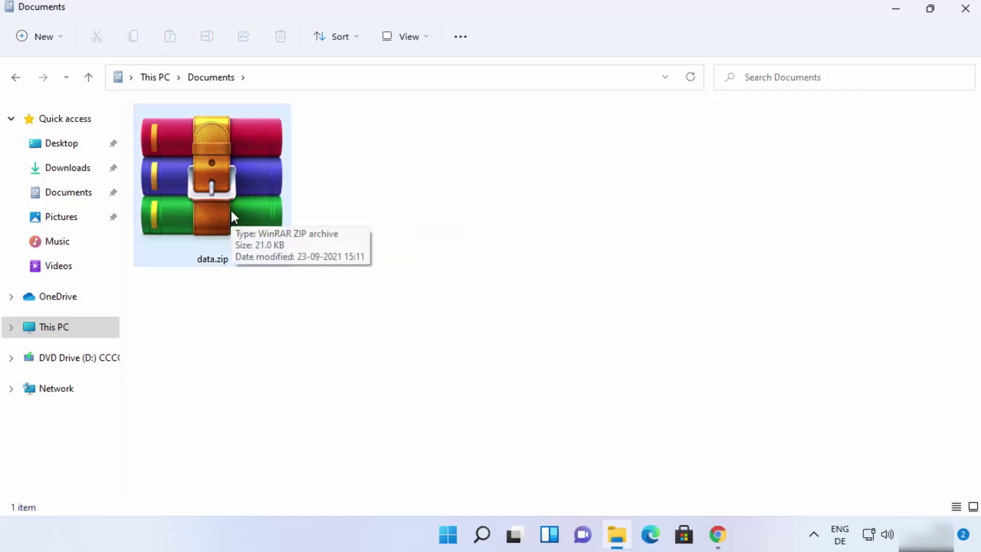
- Begin extracting data.zip with 7-Zip's Extract files command, choosing the Desktop folder as the destination
left_click(234, 188)
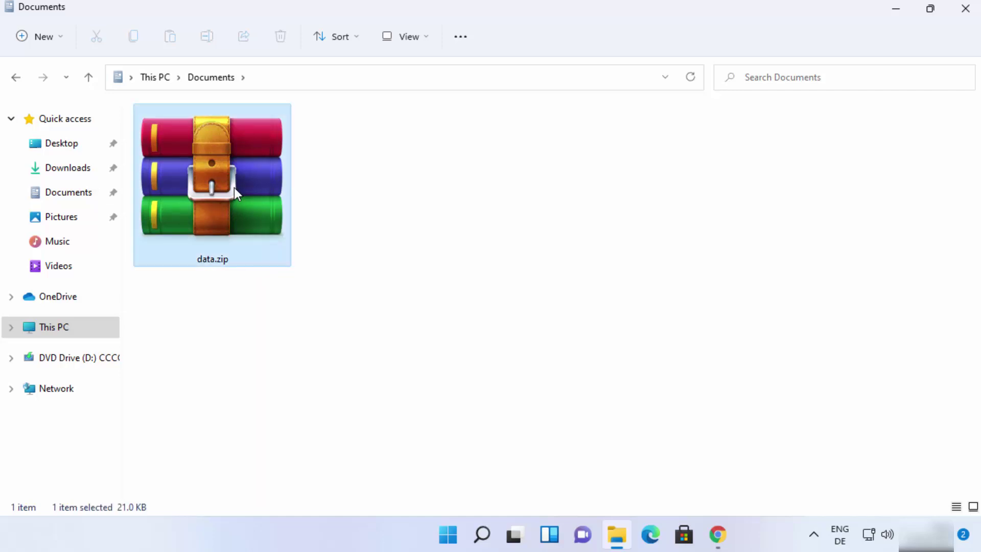
right_click(234, 188)
left_click(310, 393)
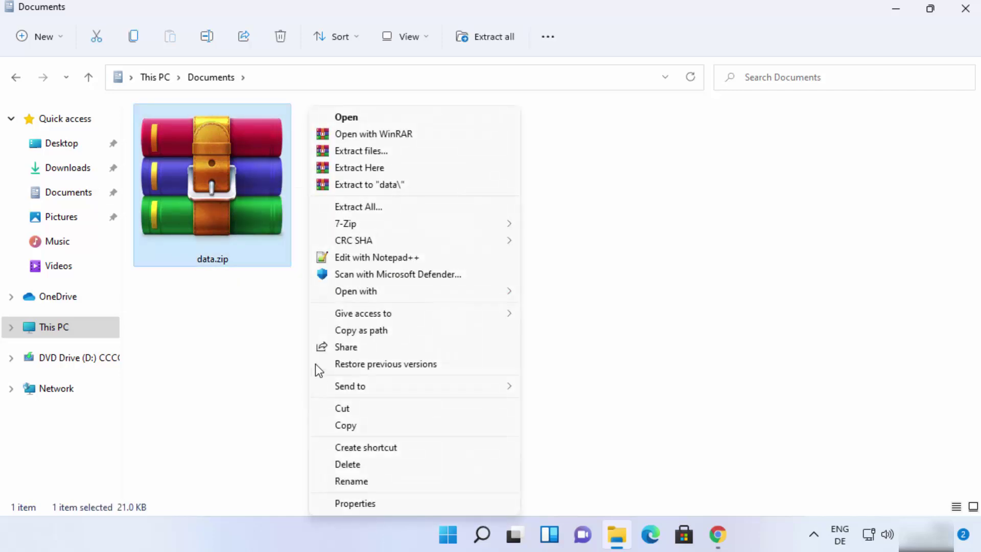
mouse_move(372, 226)
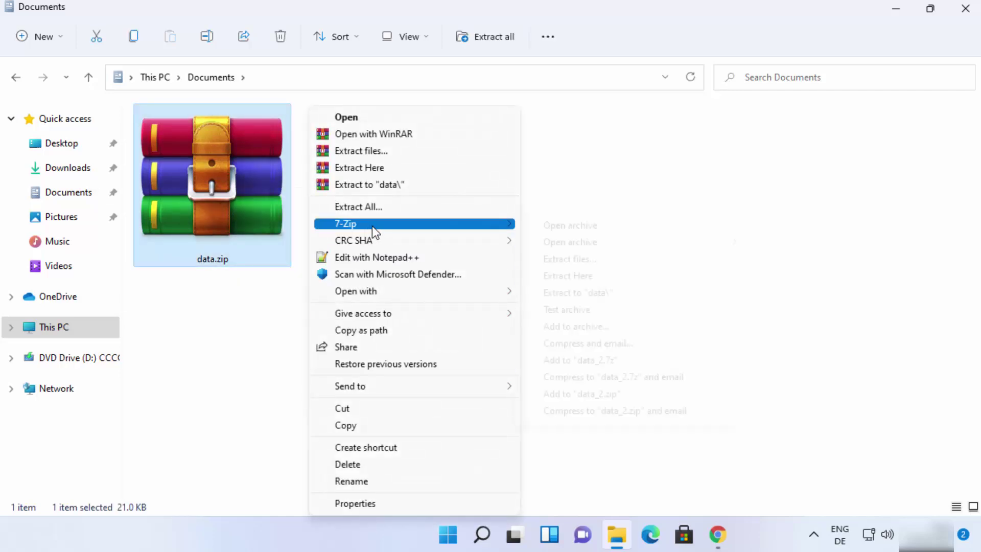
left_click(563, 259)
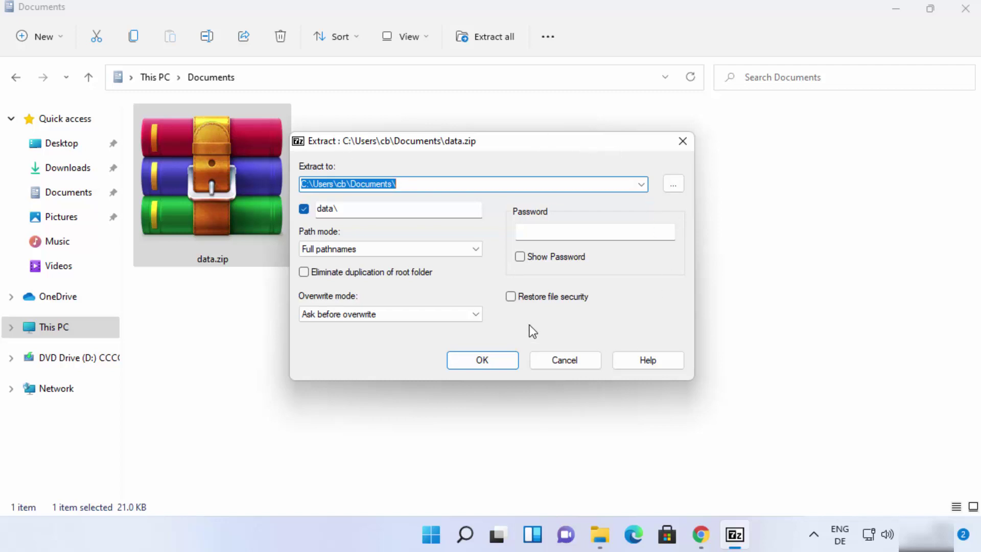
left_click(641, 185)
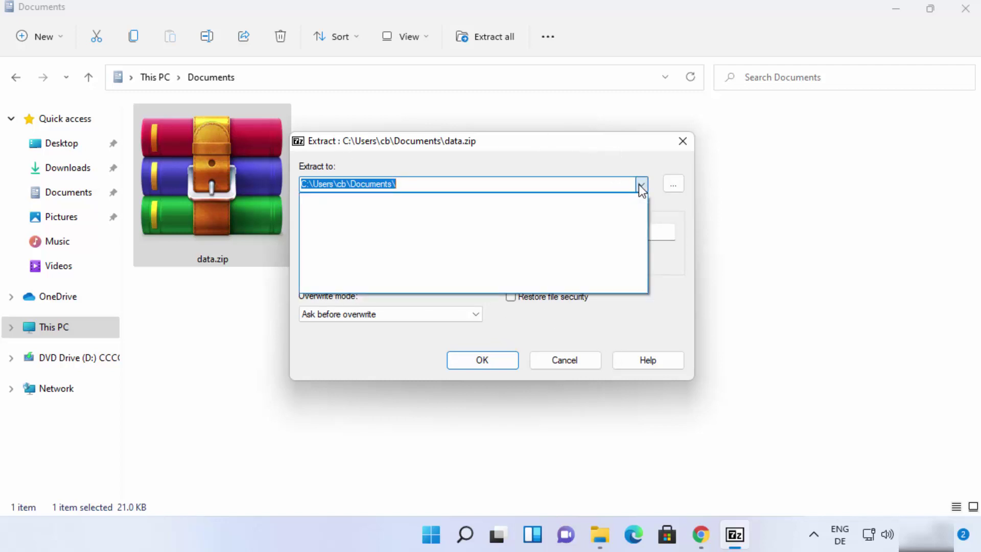
left_click(633, 172)
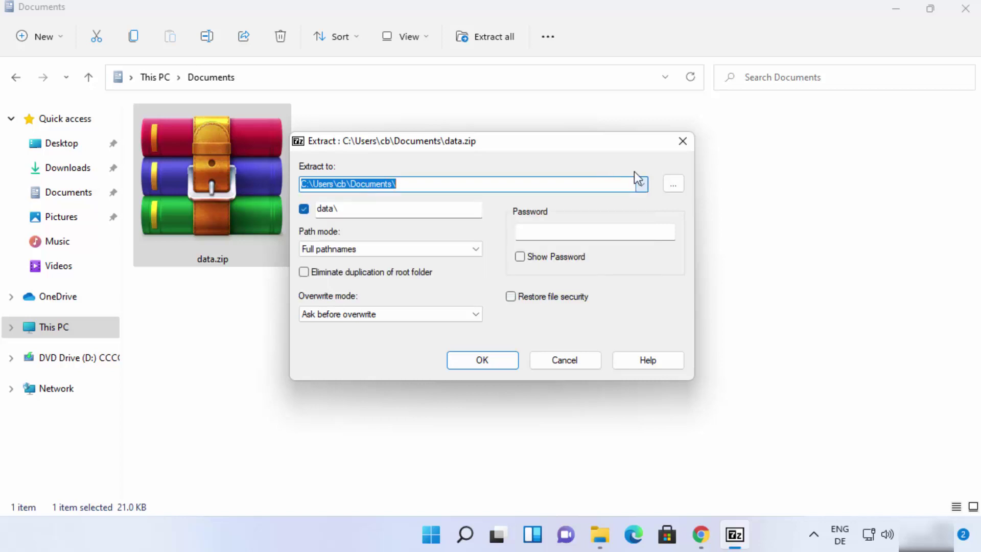
left_click(670, 186)
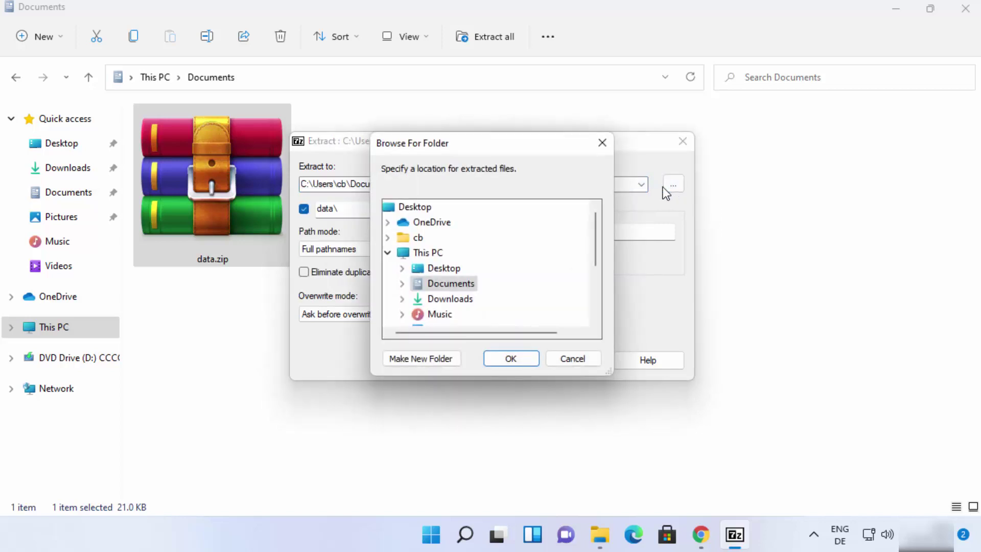
left_click(445, 269)
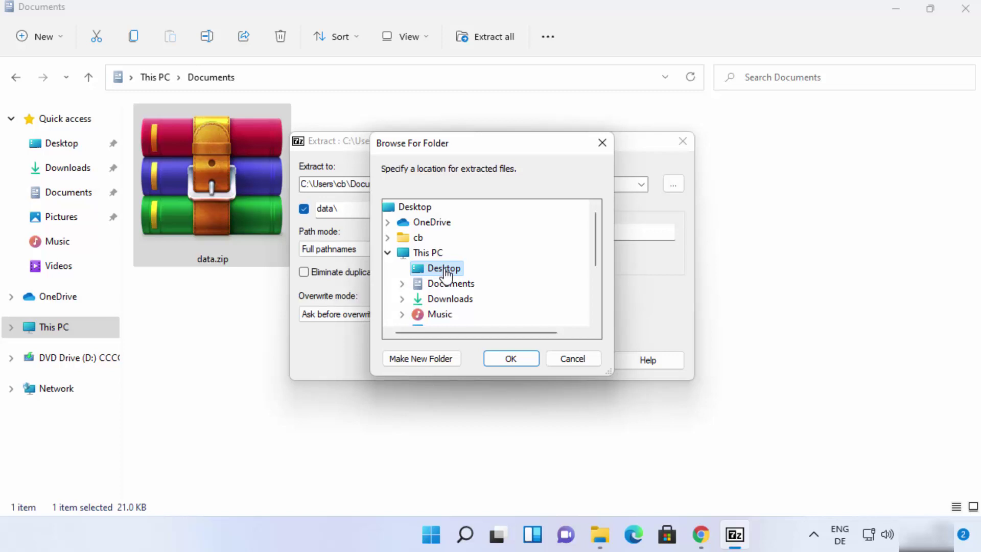
left_click(510, 359)
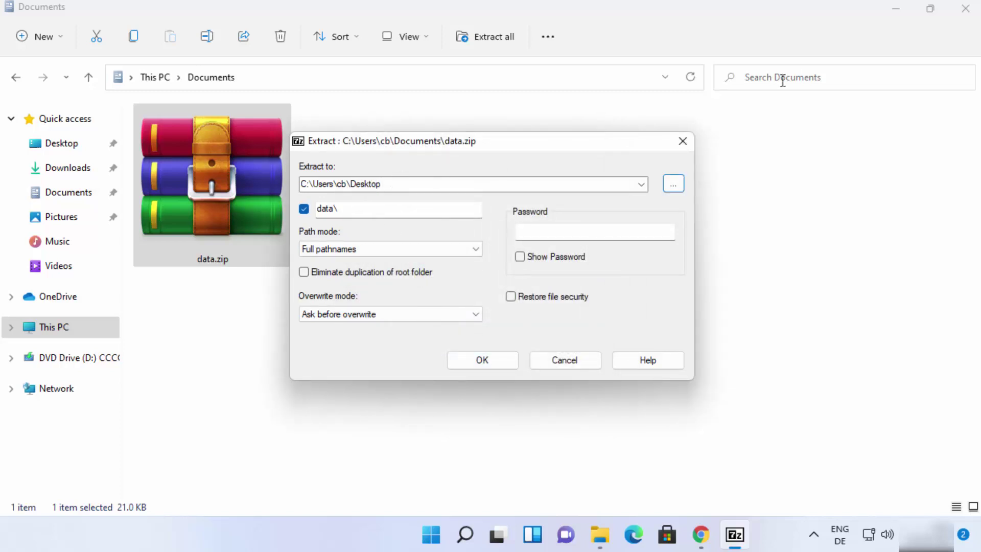
- Minimize the Documents window and run the extraction to the Desktop into a data subfolder
left_click(891, 10)
left_click(893, 10)
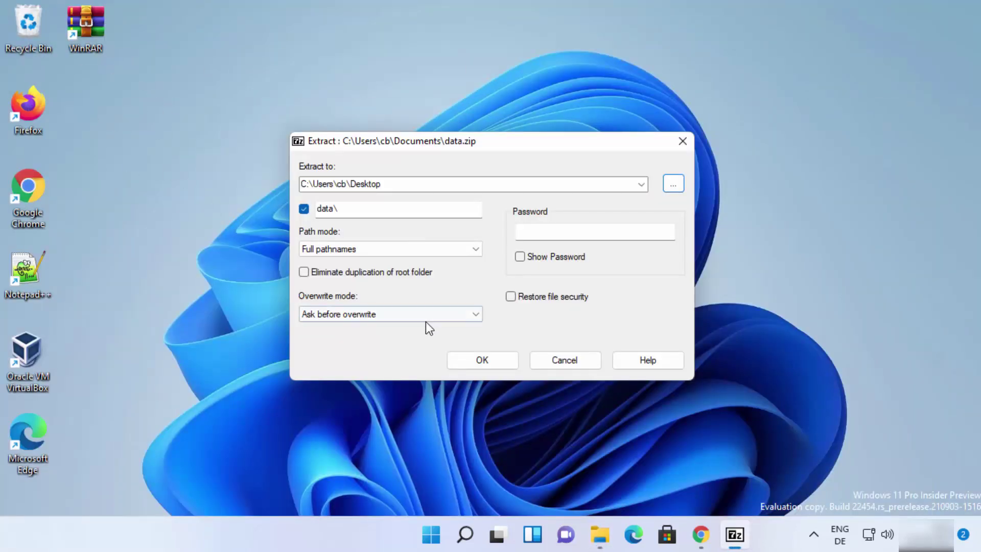
left_click(473, 359)
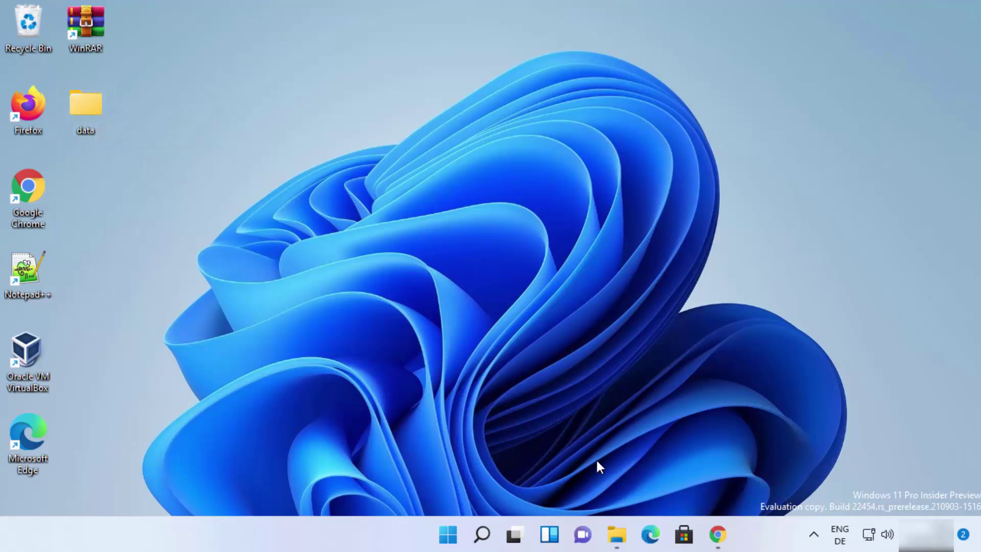
- Restore the Documents window and examine the 7-Zip commands available for data.zip without running any
mouse_move(613, 519)
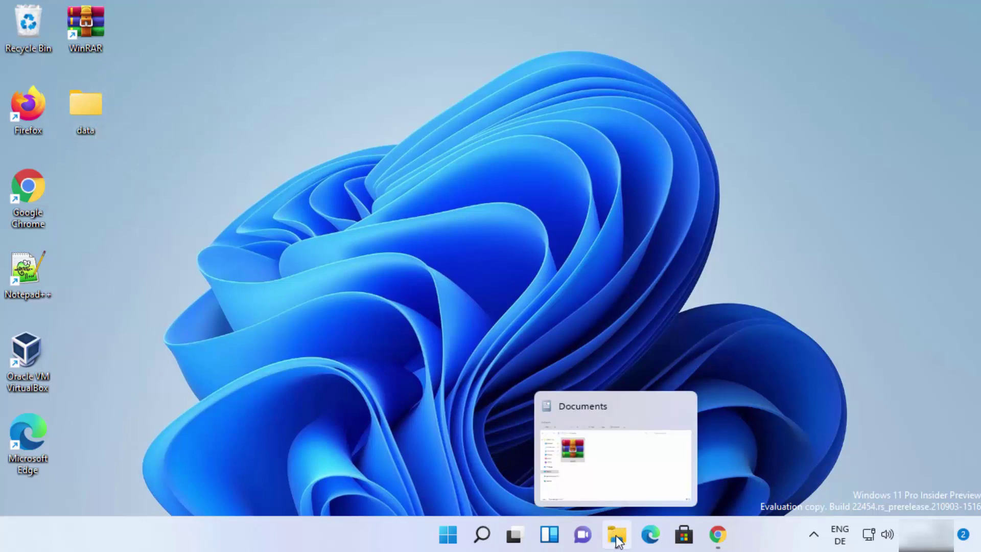
left_click(617, 537)
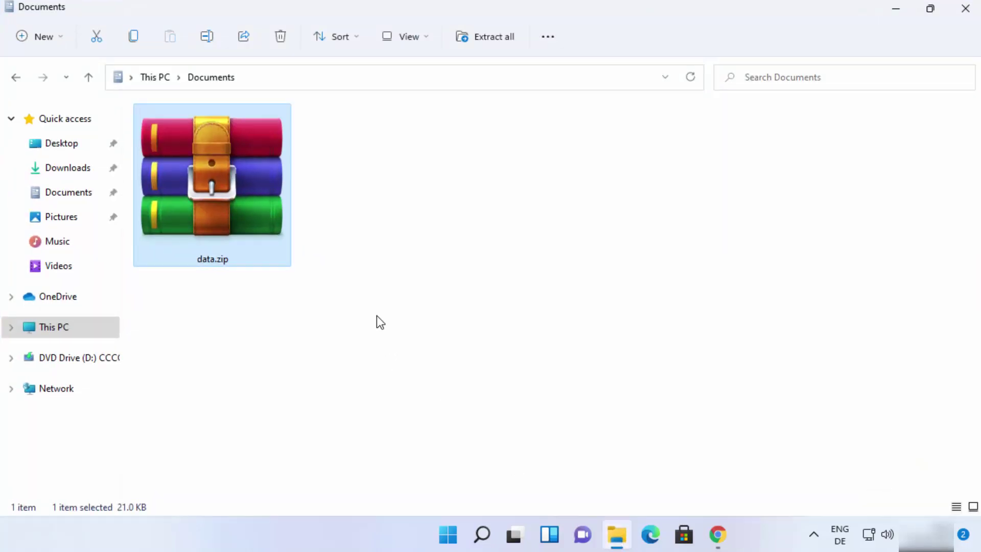
right_click(264, 221)
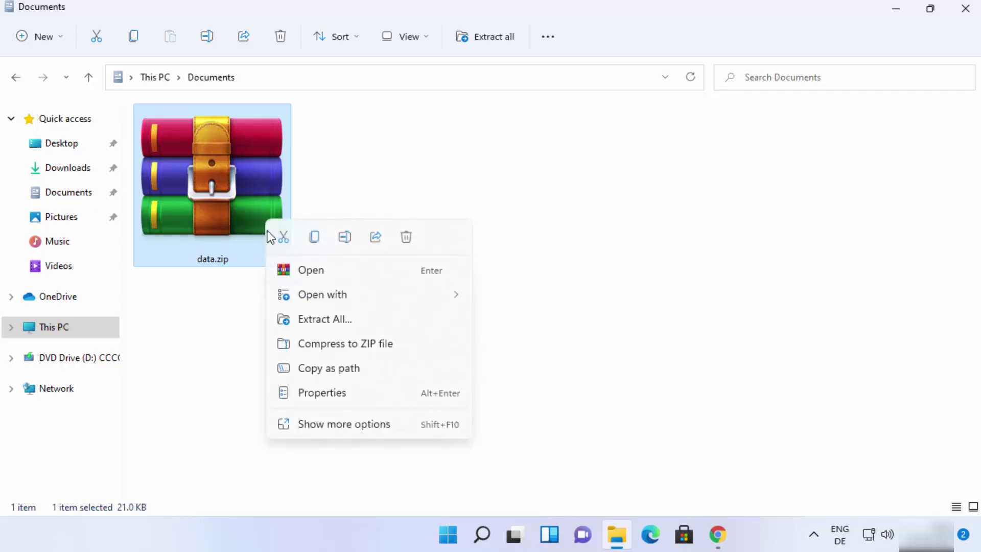
left_click(348, 424)
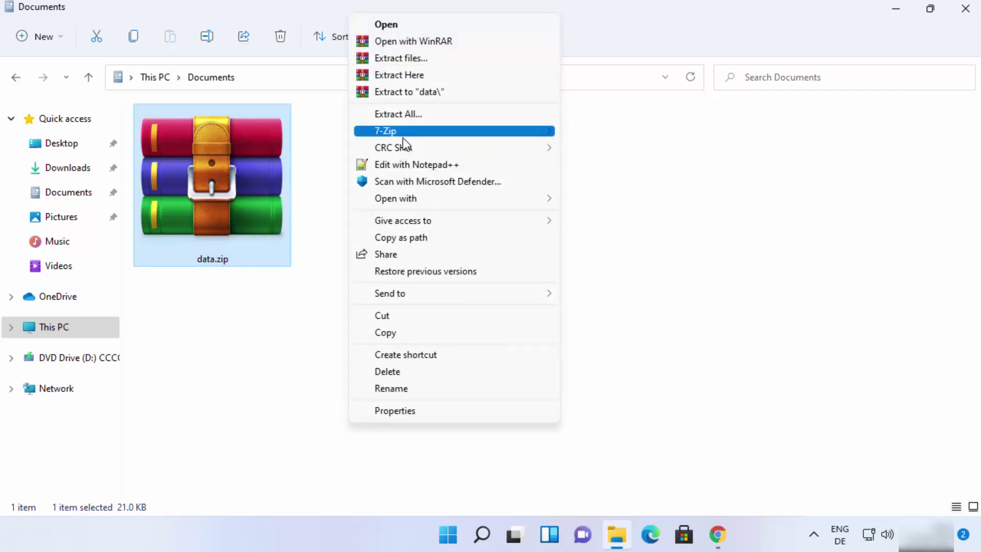
mouse_move(403, 137)
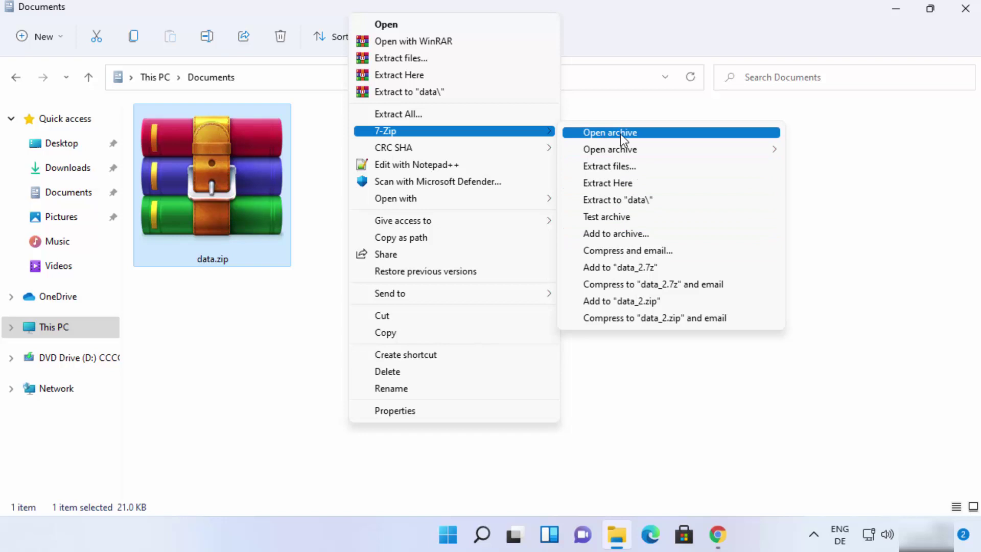
mouse_move(608, 151)
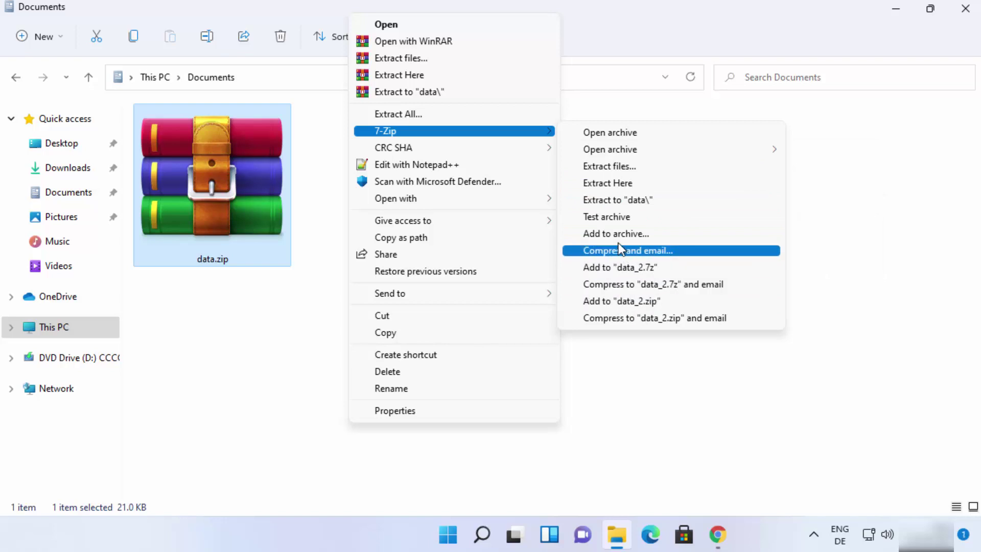
left_click(277, 342)
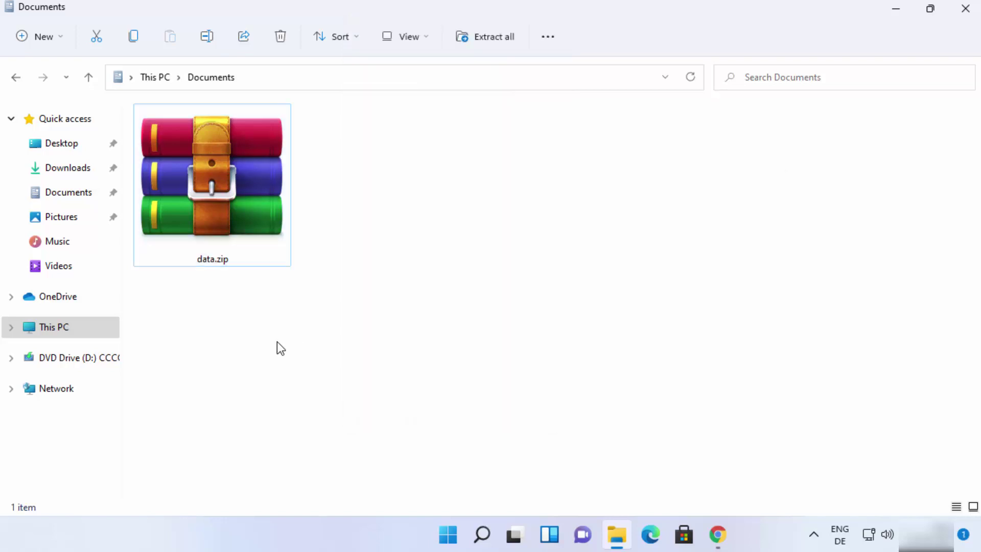